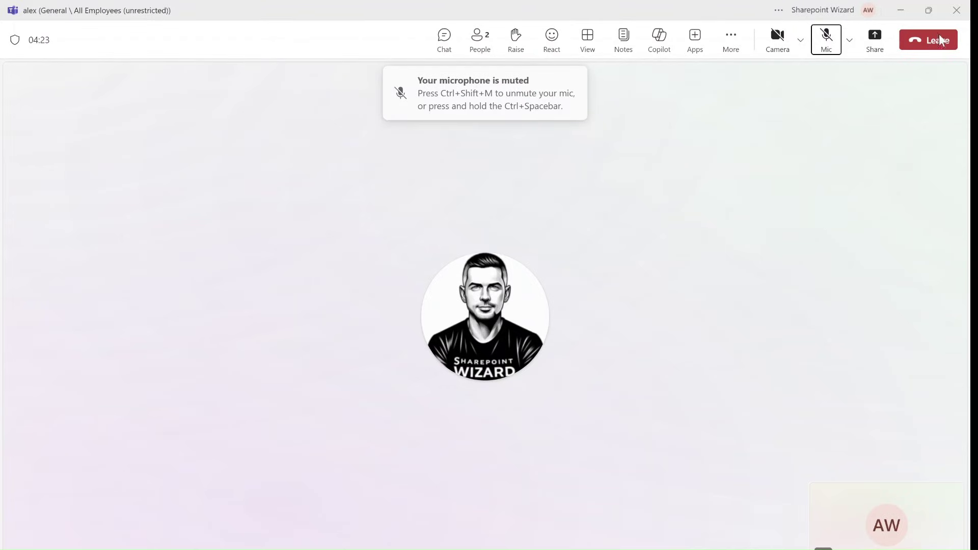
Step: Add a countdown timer to the meeting and start it at 6 minutes
{"action": "left_click", "coordinate": [730, 43]}
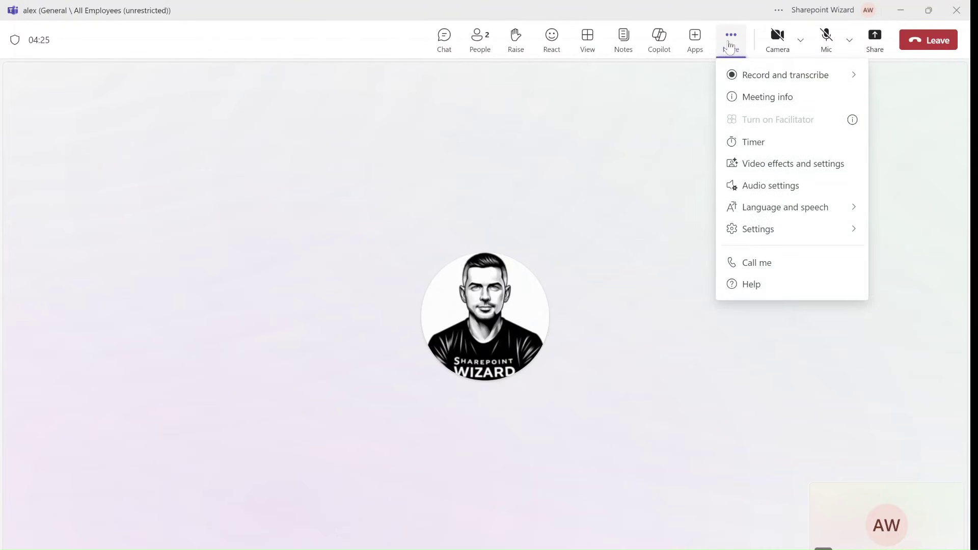
{"action": "left_click", "coordinate": [759, 150]}
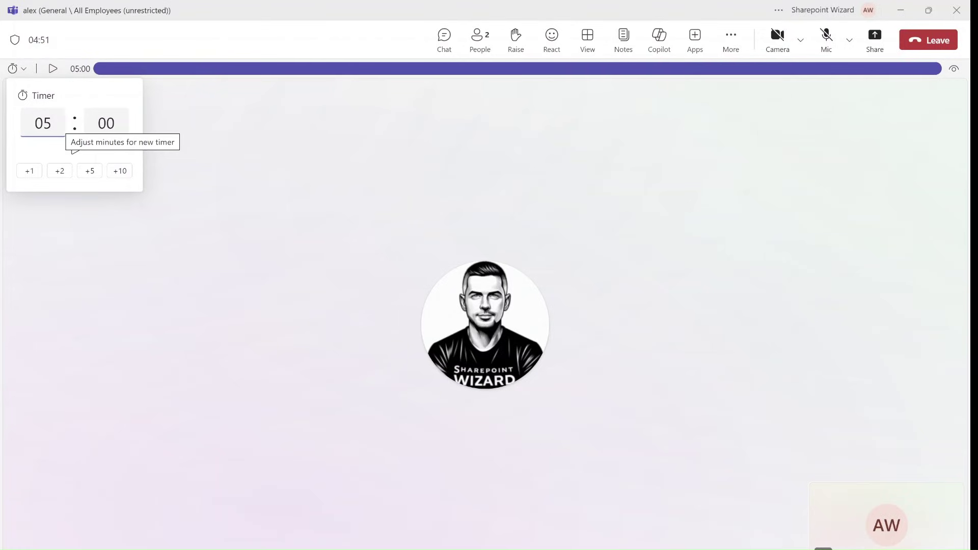
{"action": "key", "text": "ctrl+a"}
{"action": "type", "text": "0"}
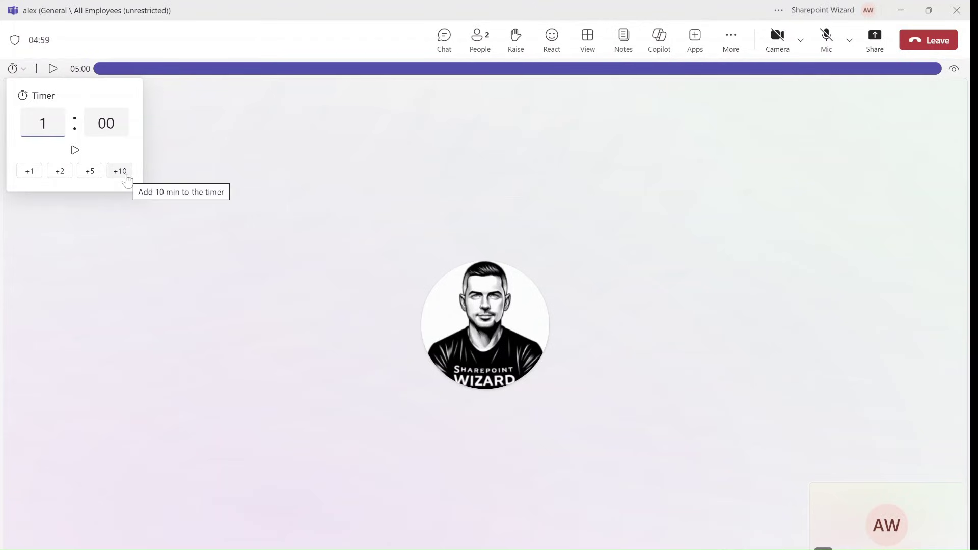
{"action": "left_click", "coordinate": [29, 173]}
{"action": "left_click", "coordinate": [63, 198]}
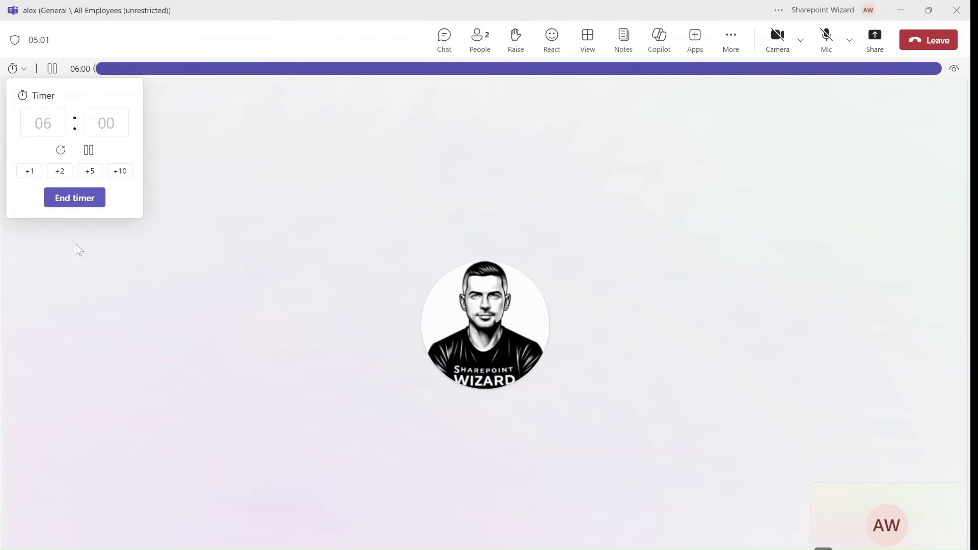
Step: Pause the running 6-minute timer and end it
{"action": "left_click", "coordinate": [89, 152]}
{"action": "left_click", "coordinate": [89, 151]}
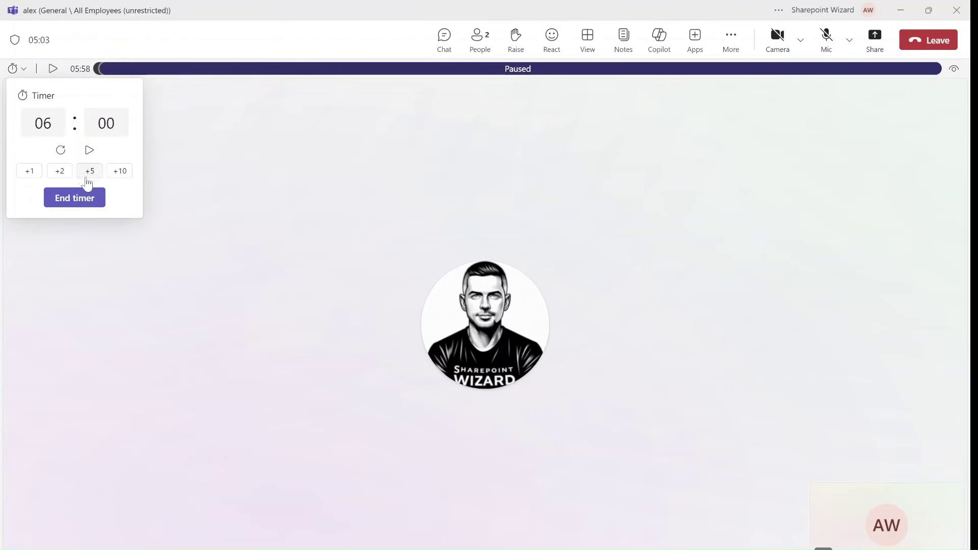
{"action": "left_click", "coordinate": [84, 197]}
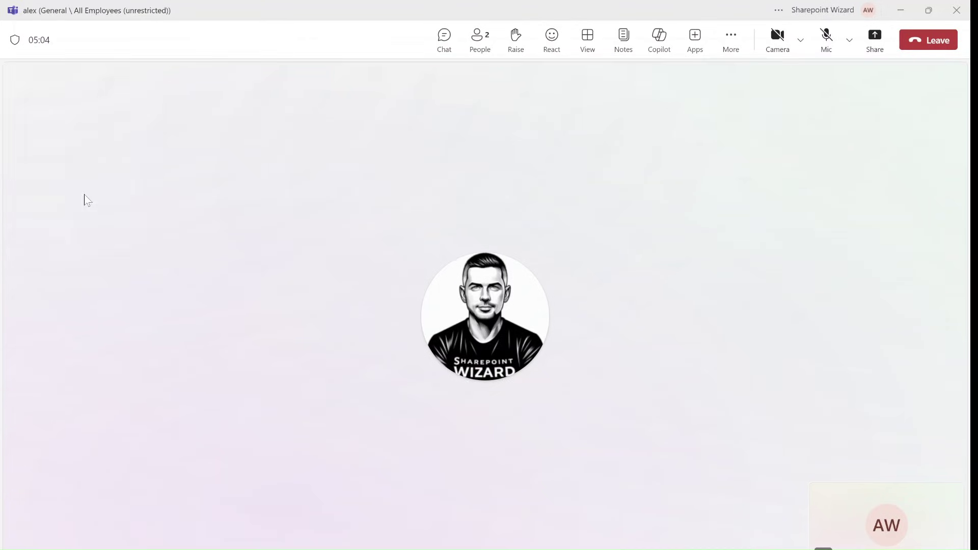
Step: Add the meeting timer again, set its duration to 01:00, and start the countdown
{"action": "left_click", "coordinate": [731, 37]}
{"action": "left_click", "coordinate": [749, 141]}
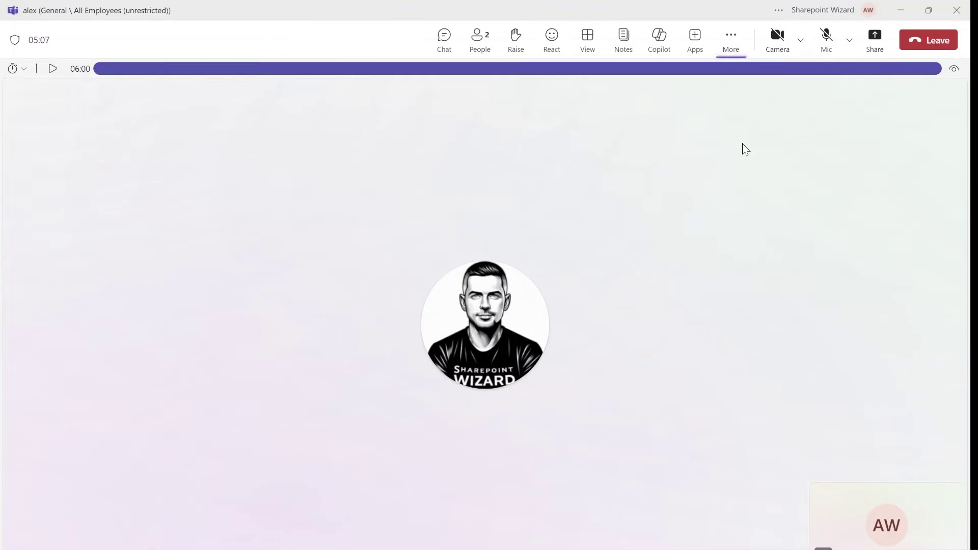
{"action": "key", "text": "shift+Left"}
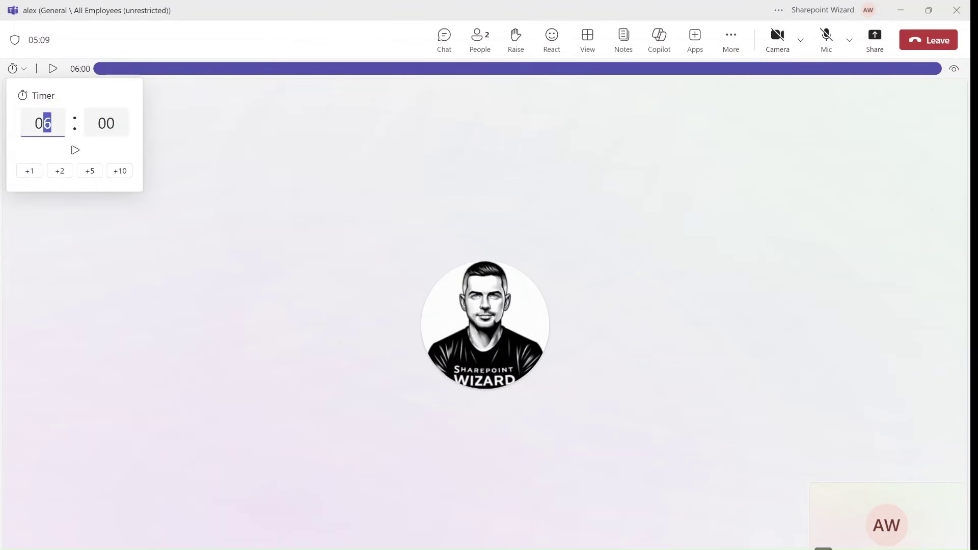
{"action": "type", "text": "1"}
{"action": "left_click", "coordinate": [114, 155]}
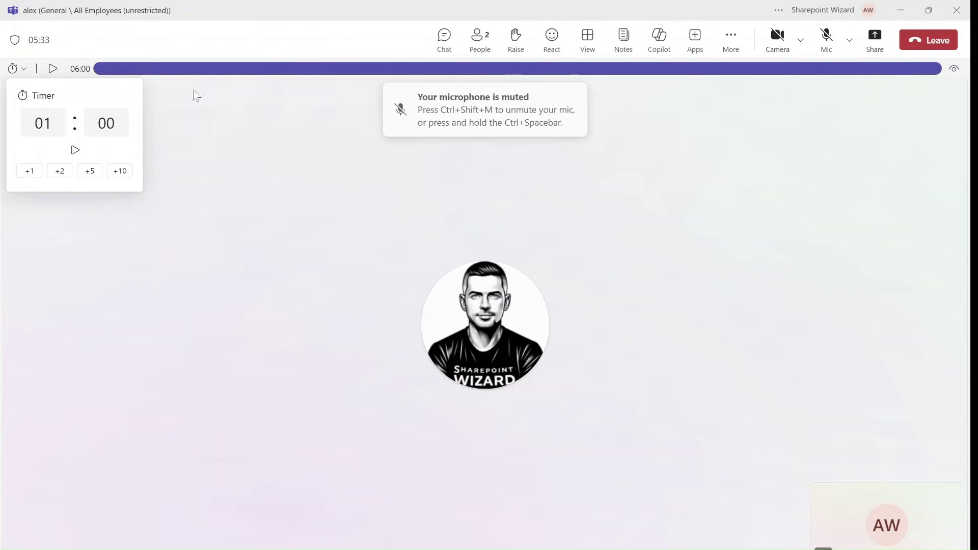
{"action": "left_click", "coordinate": [73, 153]}
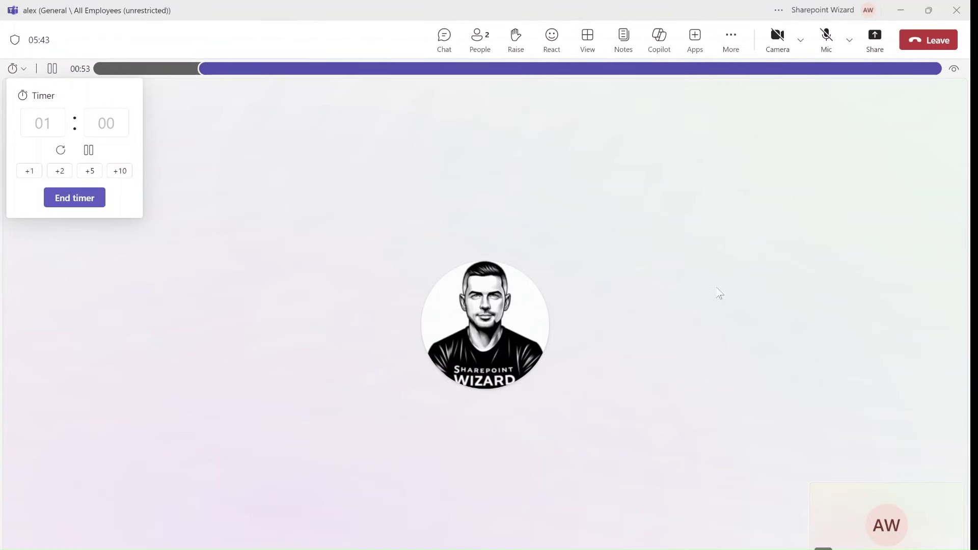
Step: Switch to the other participant's Teams meeting in the browser, extend the timer by 1 minute, and end it
{"action": "key", "text": "alt+Tab"}
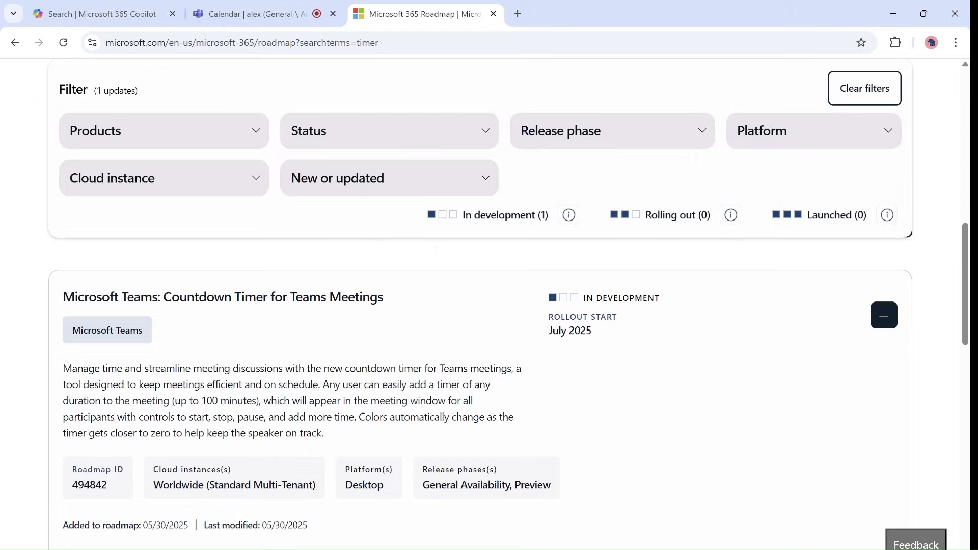
{"action": "left_click", "coordinate": [257, 17]}
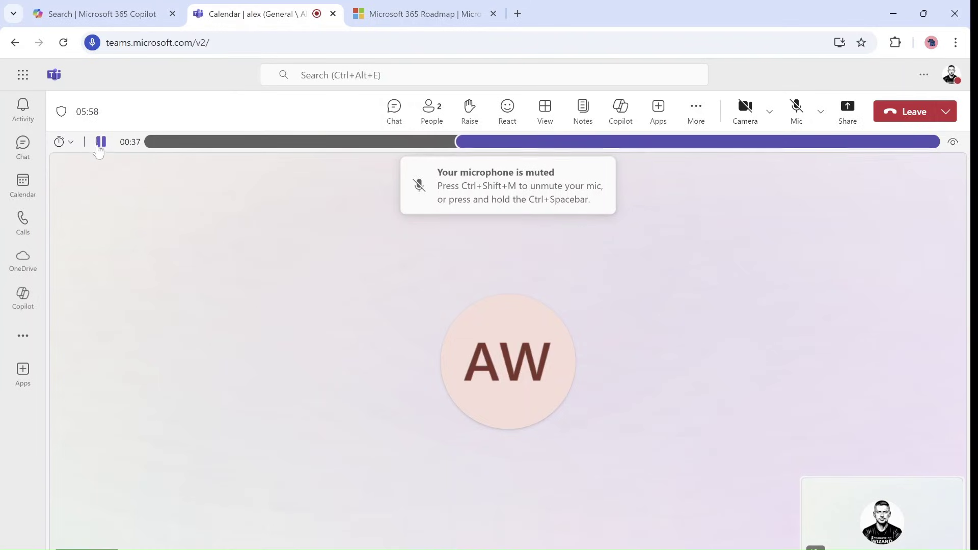
{"action": "left_click", "coordinate": [74, 144]}
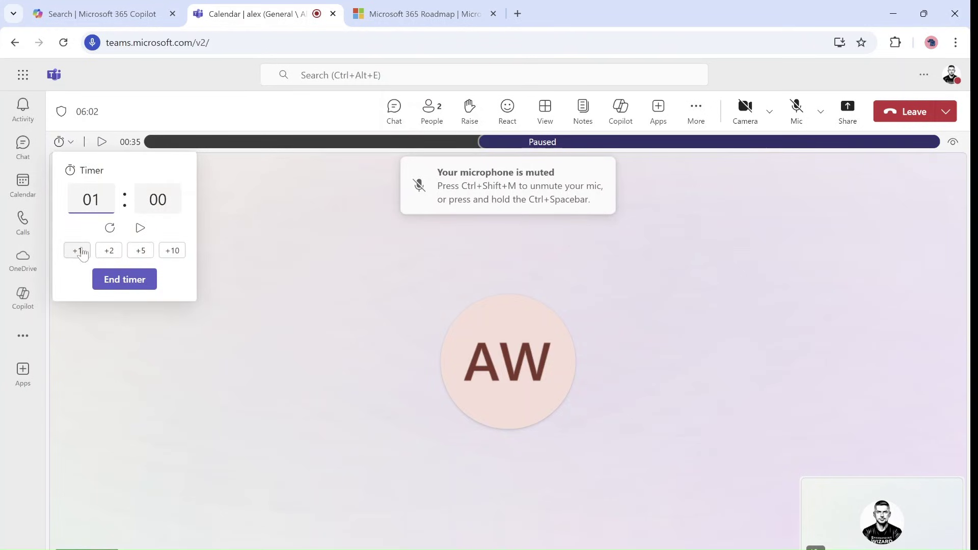
{"action": "left_click", "coordinate": [80, 251]}
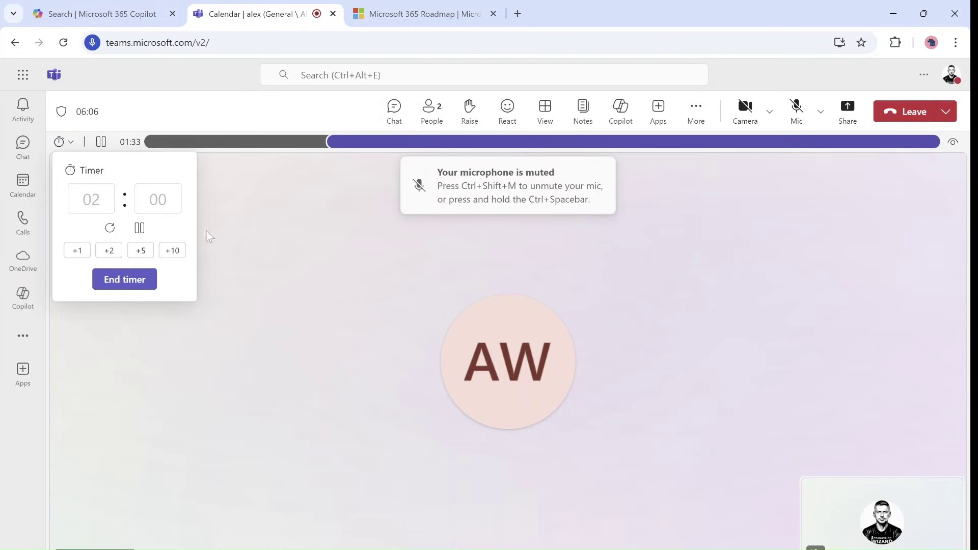
{"action": "left_click", "coordinate": [125, 280]}
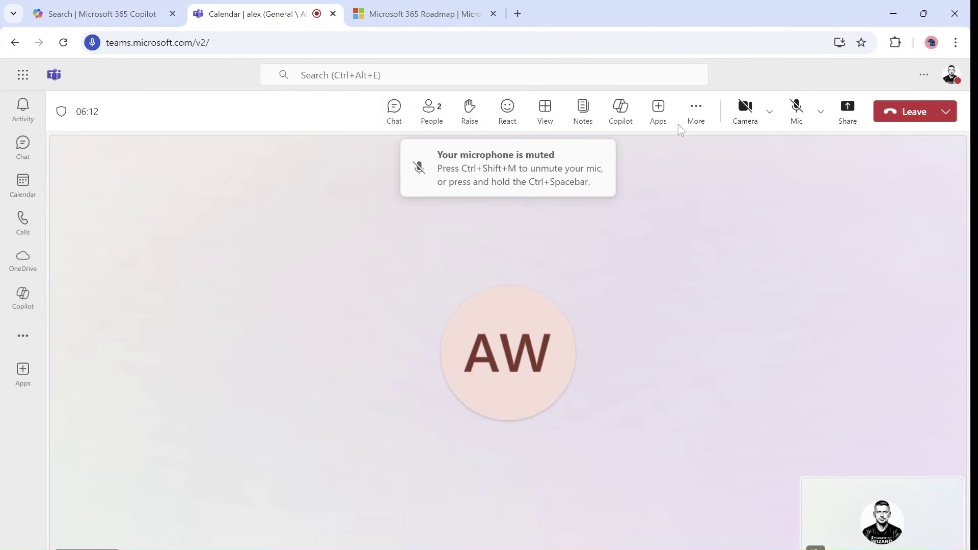
{"action": "left_click", "coordinate": [696, 109]}
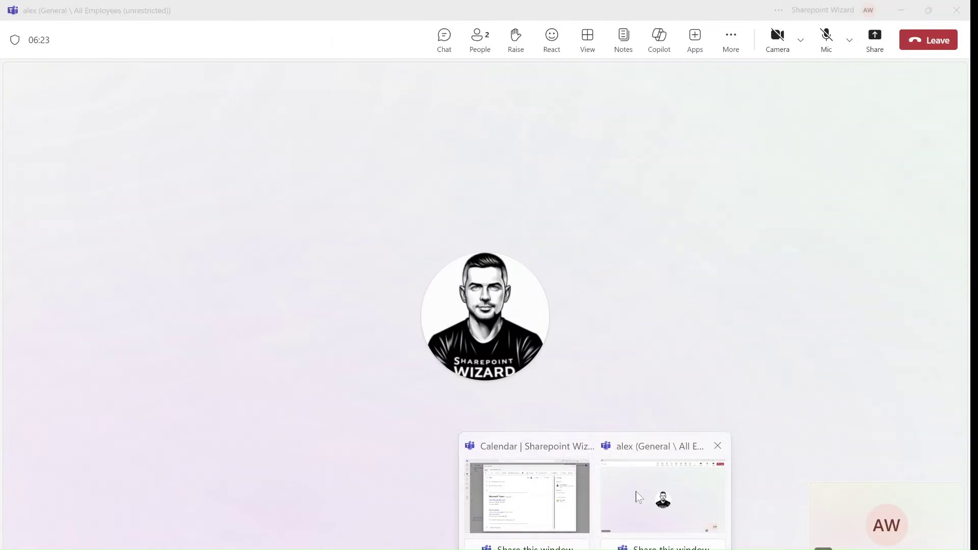
Step: Return to the desktop Teams meeting and start a new timer with a duration of 01:00
{"action": "left_click", "coordinate": [648, 507]}
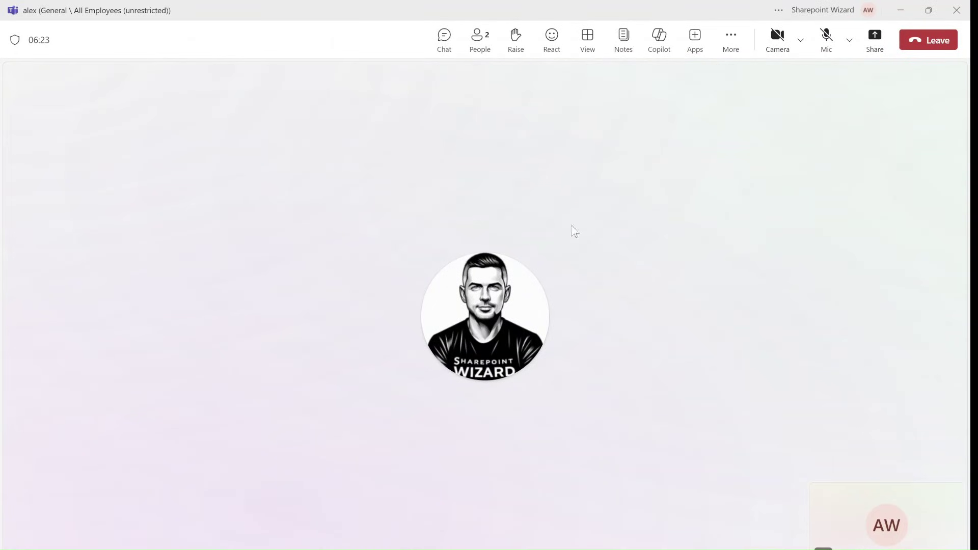
{"action": "left_click", "coordinate": [731, 40]}
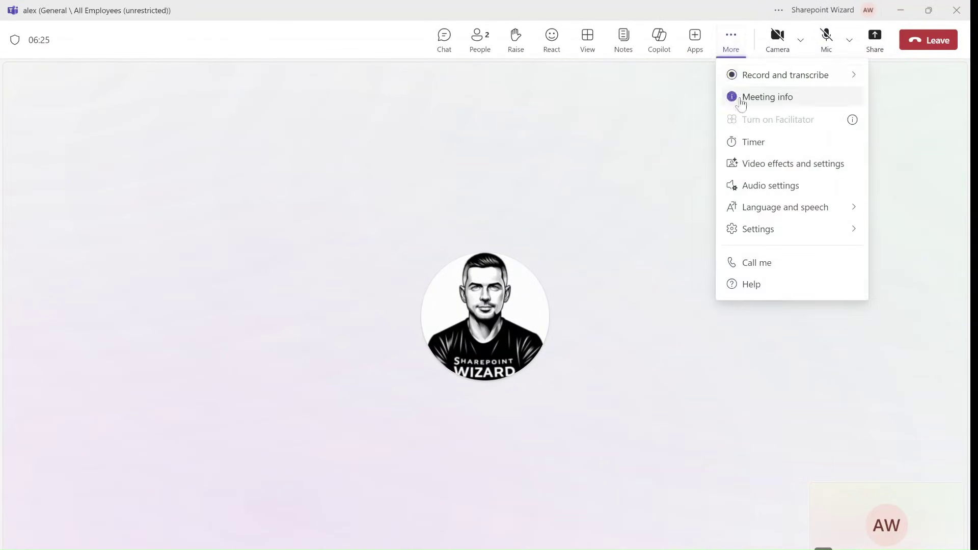
{"action": "left_click", "coordinate": [742, 148]}
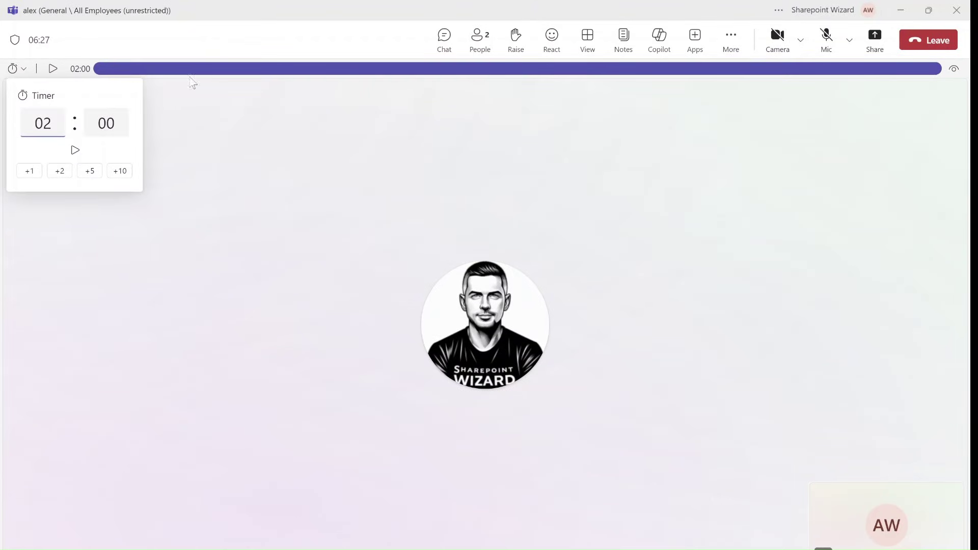
{"action": "left_click", "coordinate": [46, 124]}
{"action": "type", "text": "1"}
{"action": "left_click", "coordinate": [75, 150]}
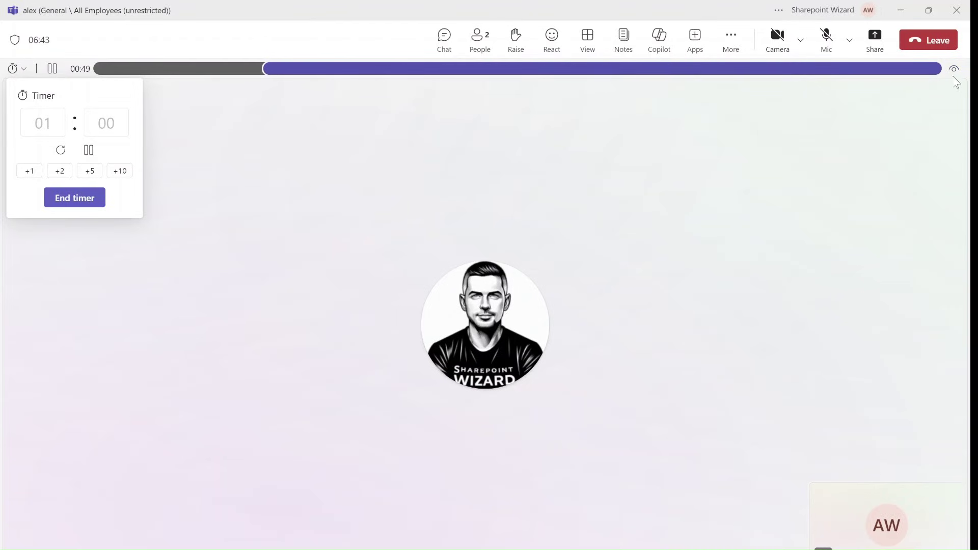
Step: Hide the running timer in the desktop meeting window and show it again
{"action": "left_click", "coordinate": [953, 70]}
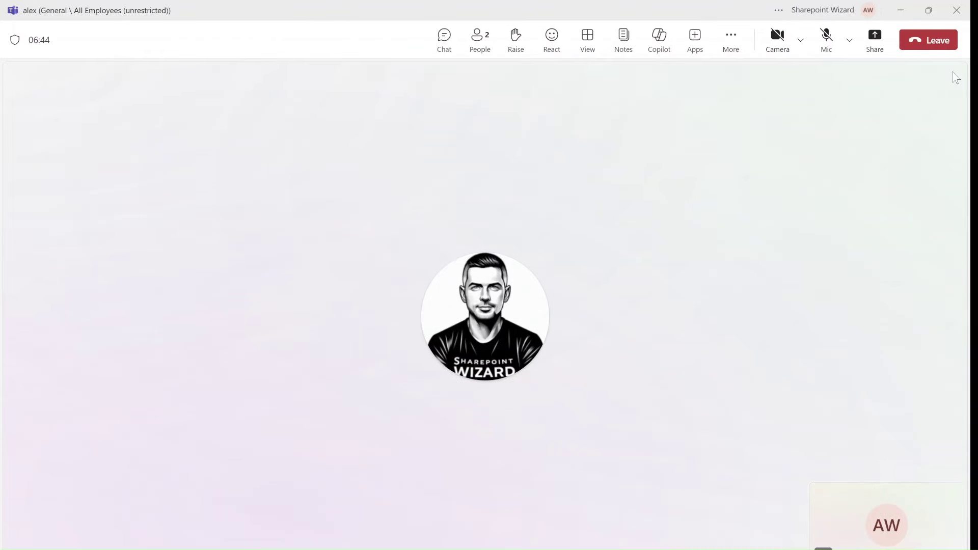
{"action": "left_click", "coordinate": [734, 38]}
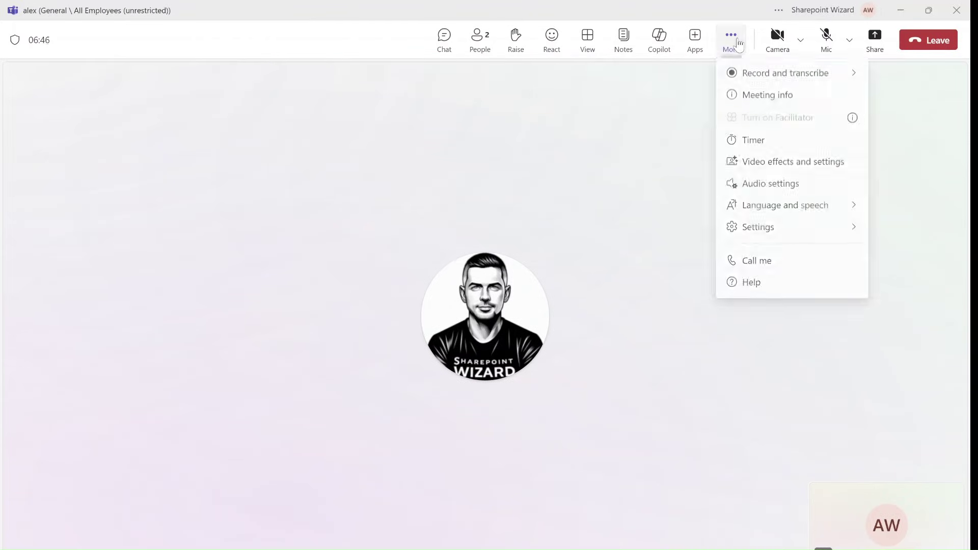
{"action": "left_click", "coordinate": [749, 147]}
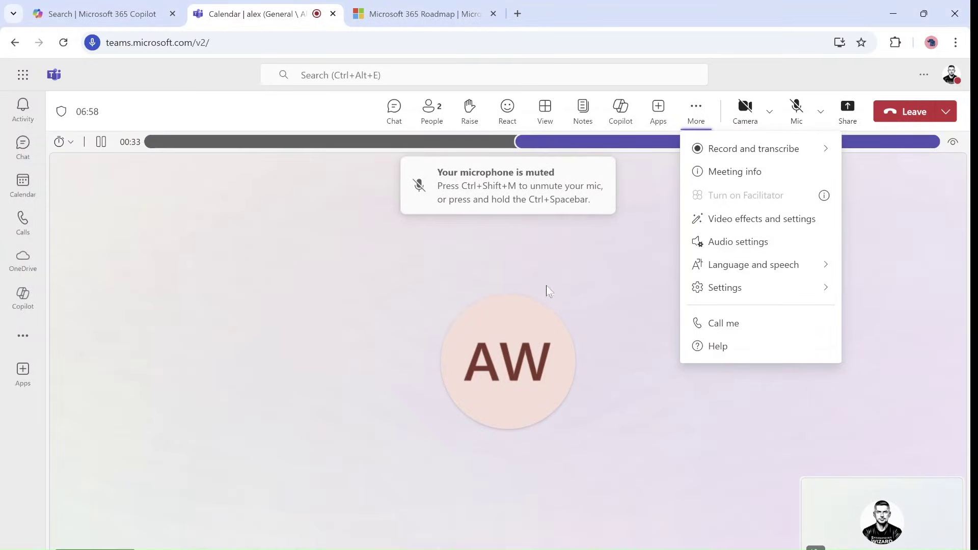
Step: Dismiss the options menu in the browser meeting and return to the desktop Teams meeting to watch the countdown
{"action": "left_click", "coordinate": [626, 240]}
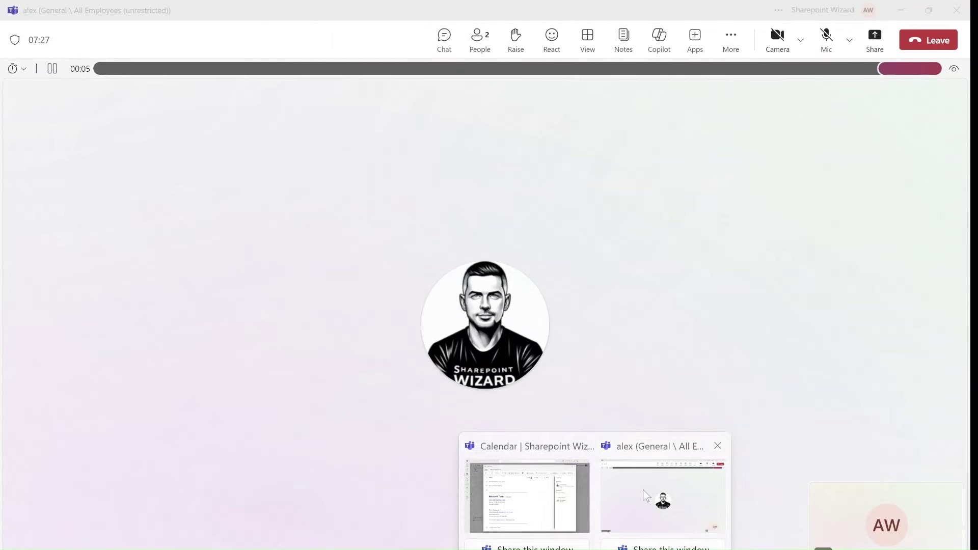
{"action": "left_click", "coordinate": [647, 495]}
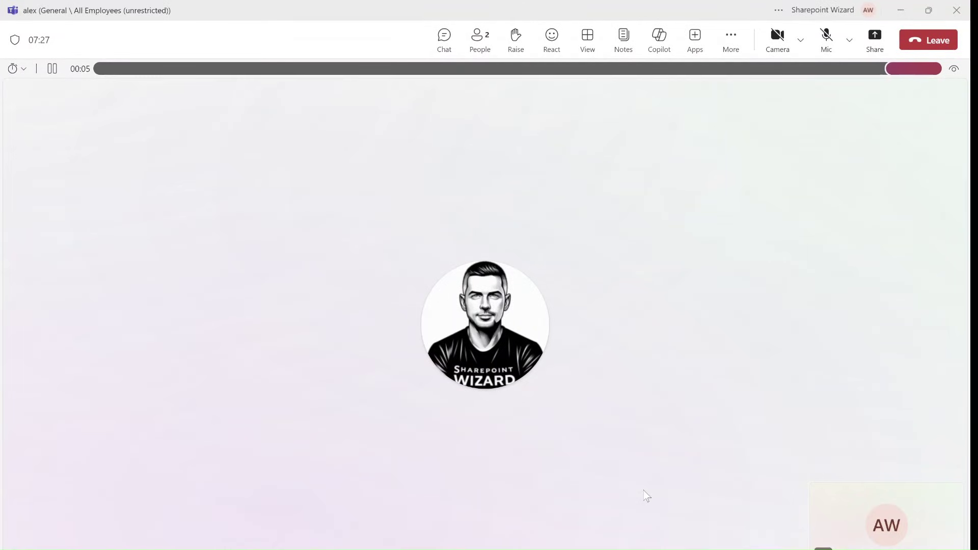